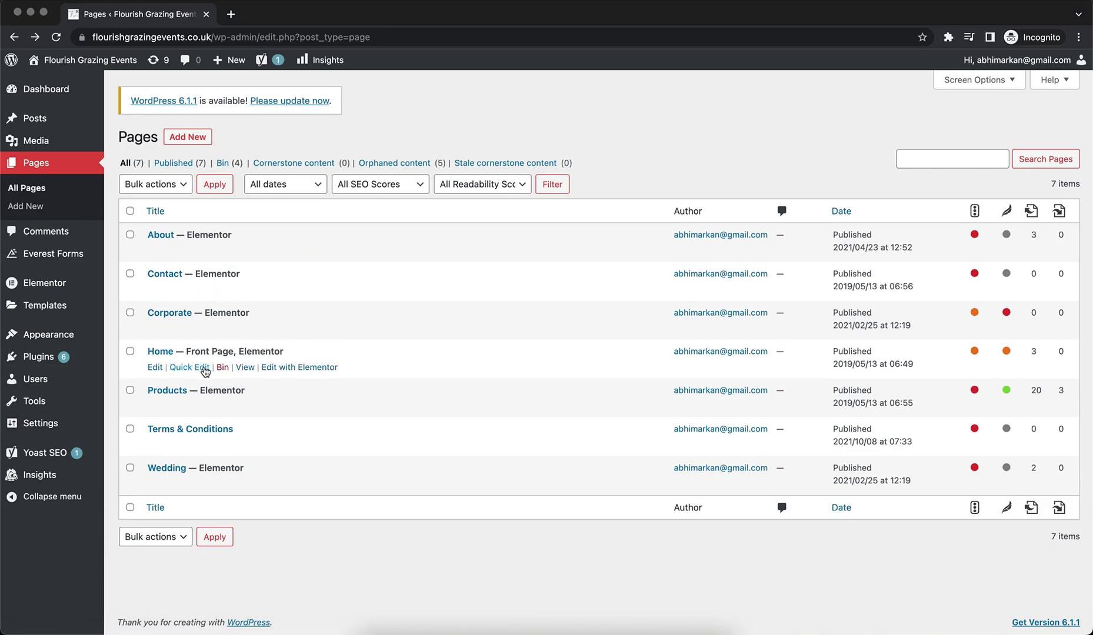
# Open the Home page in the Elementor editor and bring the Luxury Graze Catering cards into view
pyautogui.click(278, 373)
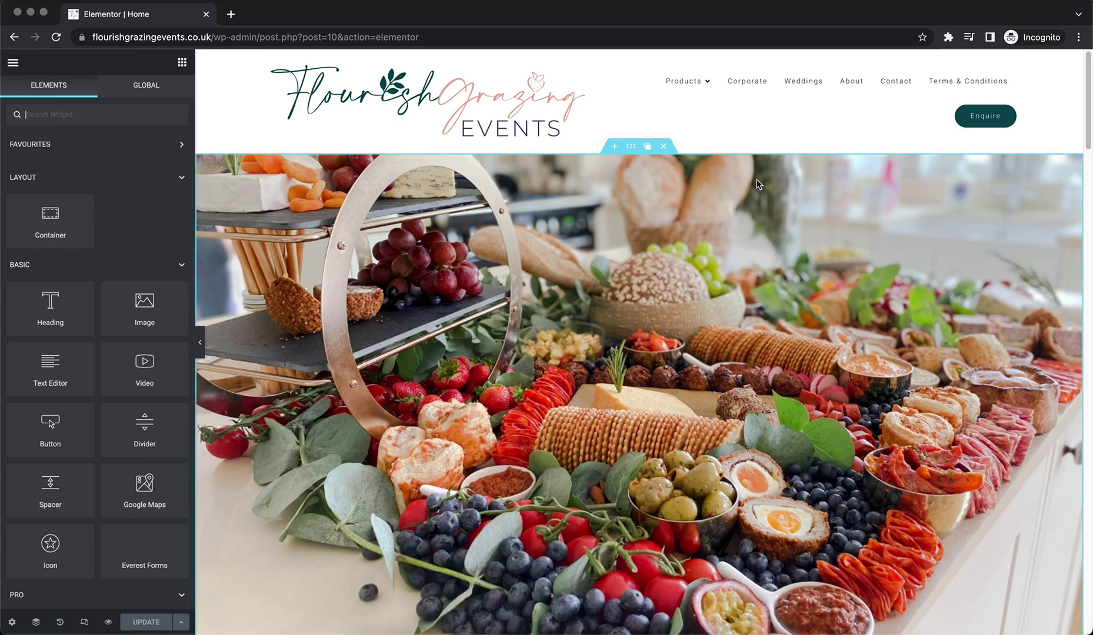
pyautogui.scroll(-1, 757, 184)
pyautogui.scroll(-2, 756, 184)
pyautogui.scroll(-2, 757, 183)
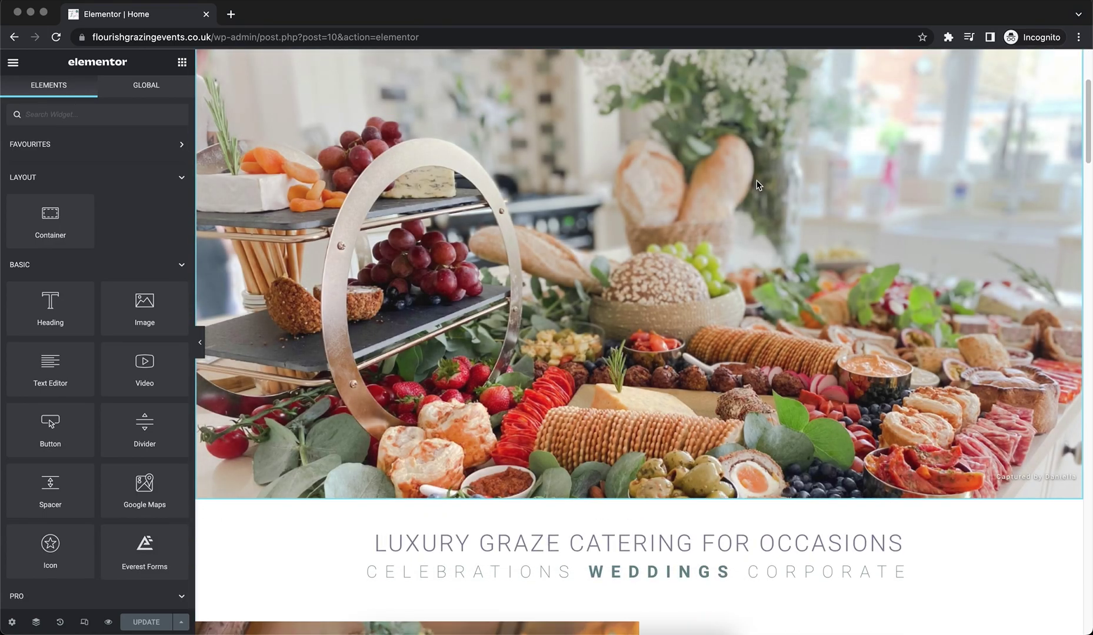
pyautogui.scroll(-1, 757, 185)
pyautogui.scroll(-1, 756, 187)
pyautogui.scroll(-3, 757, 186)
pyautogui.scroll(-3, 756, 189)
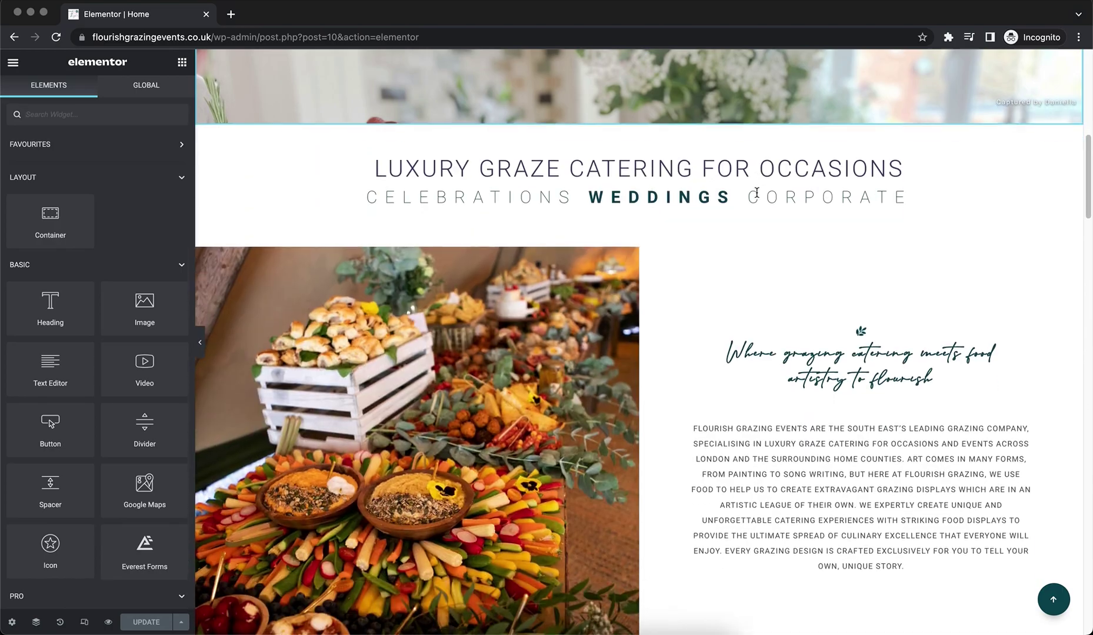
pyautogui.scroll(-3, 760, 213)
pyautogui.scroll(-3, 767, 246)
pyautogui.scroll(-3, 766, 247)
pyautogui.scroll(-2, 766, 247)
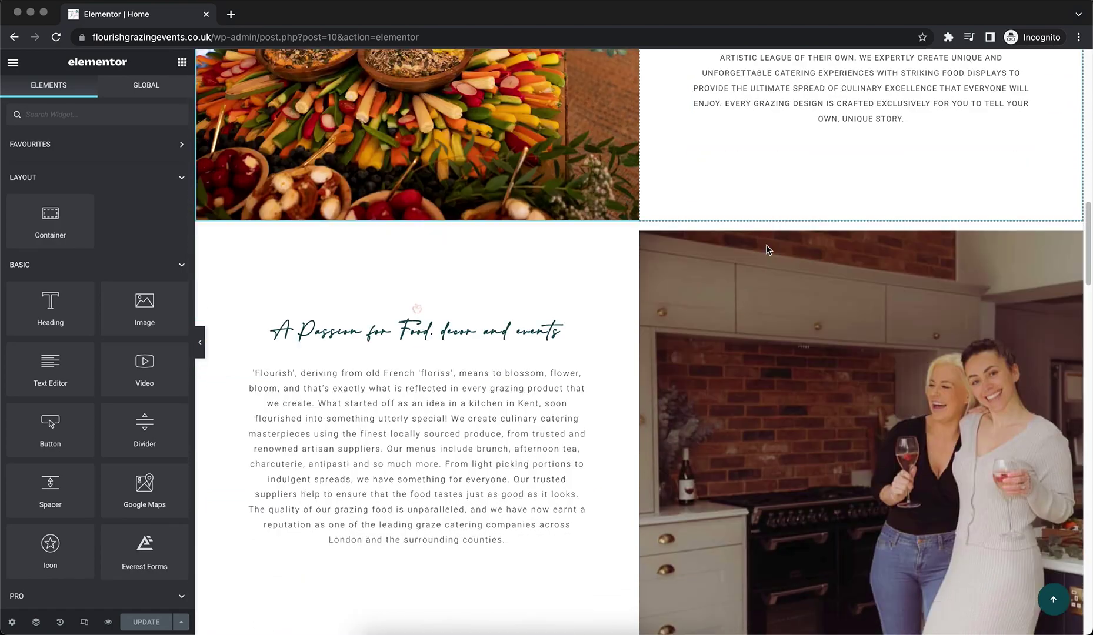
pyautogui.scroll(-3, 767, 247)
pyautogui.scroll(-6, 766, 249)
pyautogui.scroll(-2, 766, 249)
pyautogui.scroll(-2, 766, 248)
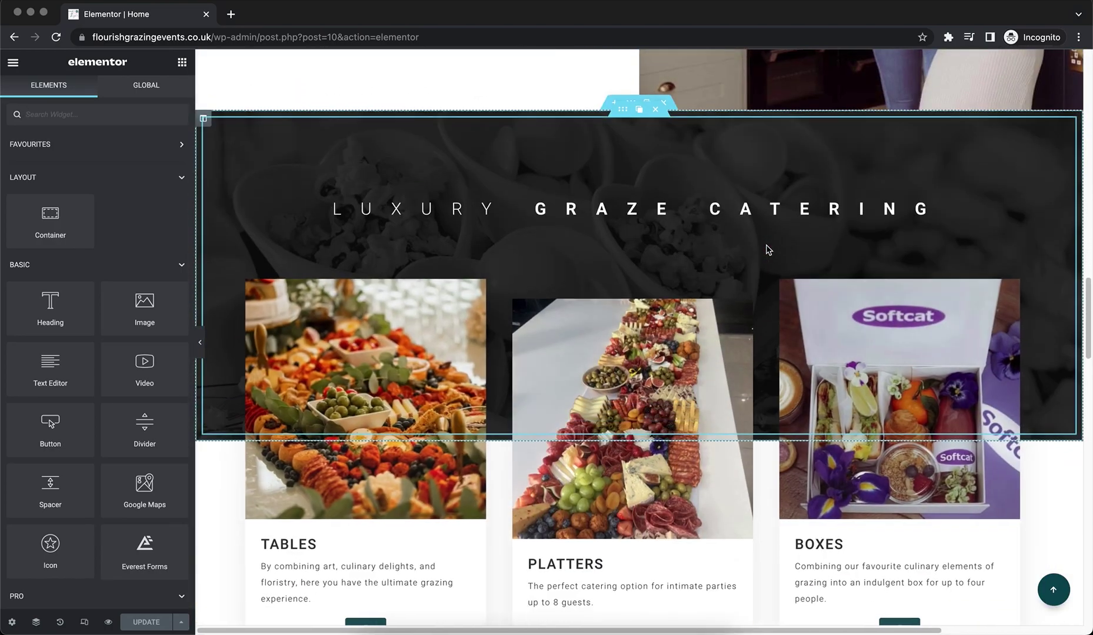
pyautogui.scroll(-1, 766, 249)
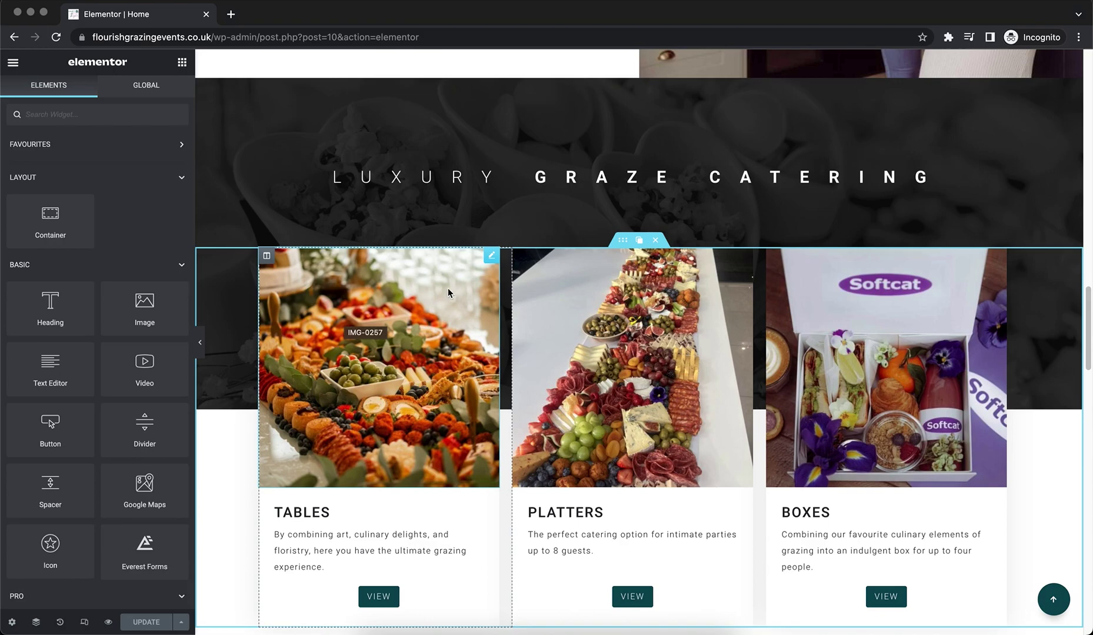
pyautogui.moveTo(492, 256)
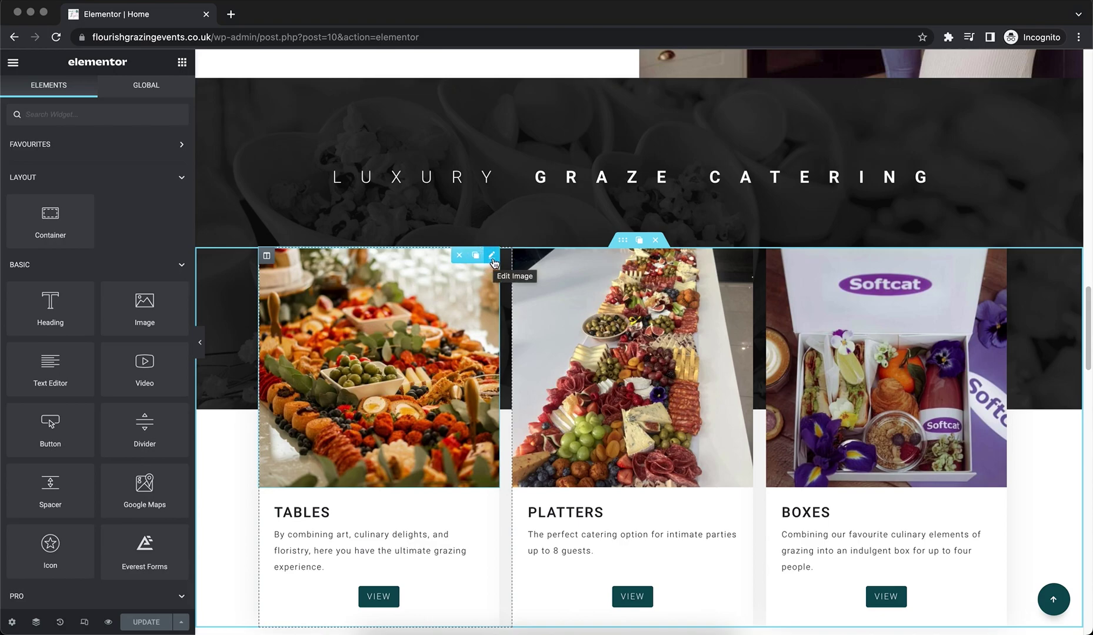
# Open the Tables card image's settings and list its Image Size presets
pyautogui.click(493, 261)
pyautogui.click(492, 261)
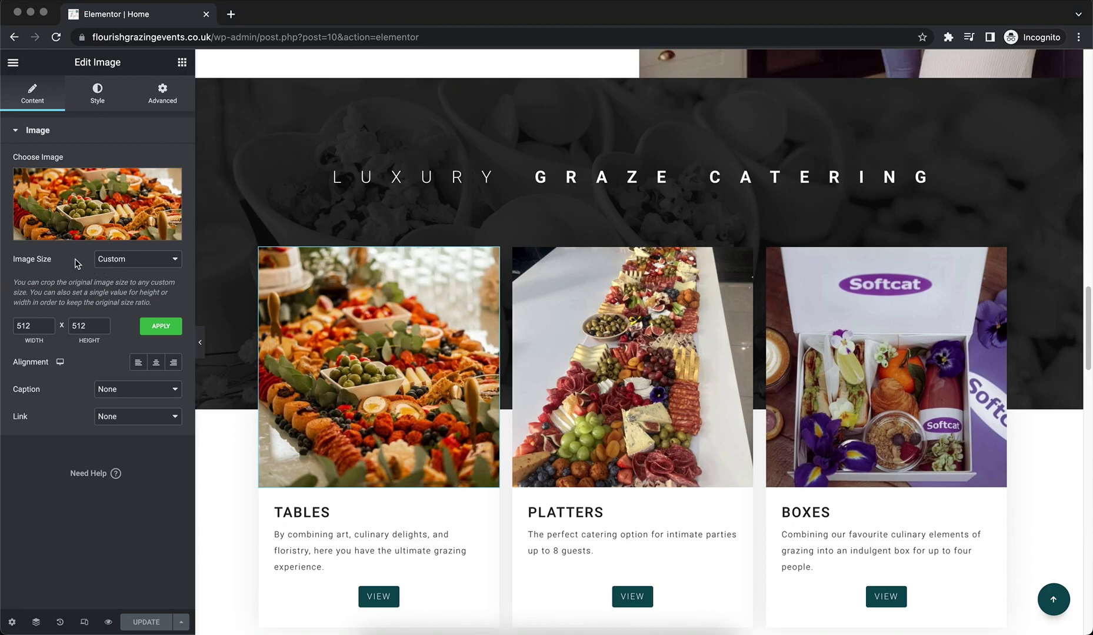
pyautogui.click(123, 263)
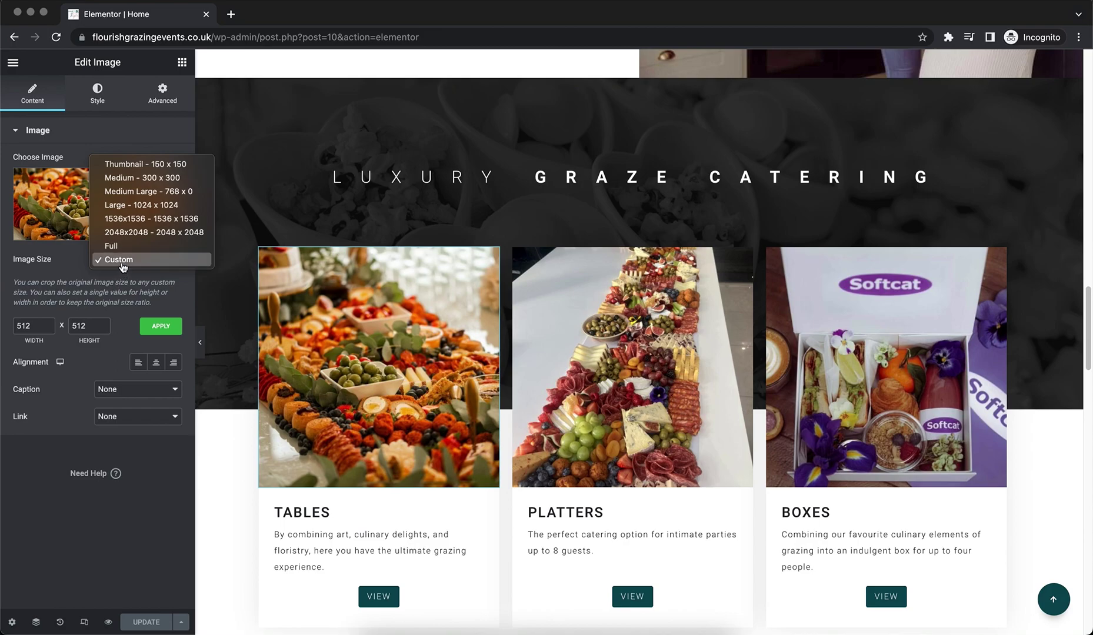
# Set the Tables image to Large 1024×1024, then apply a Custom 512×512 size instead
pyautogui.click(144, 213)
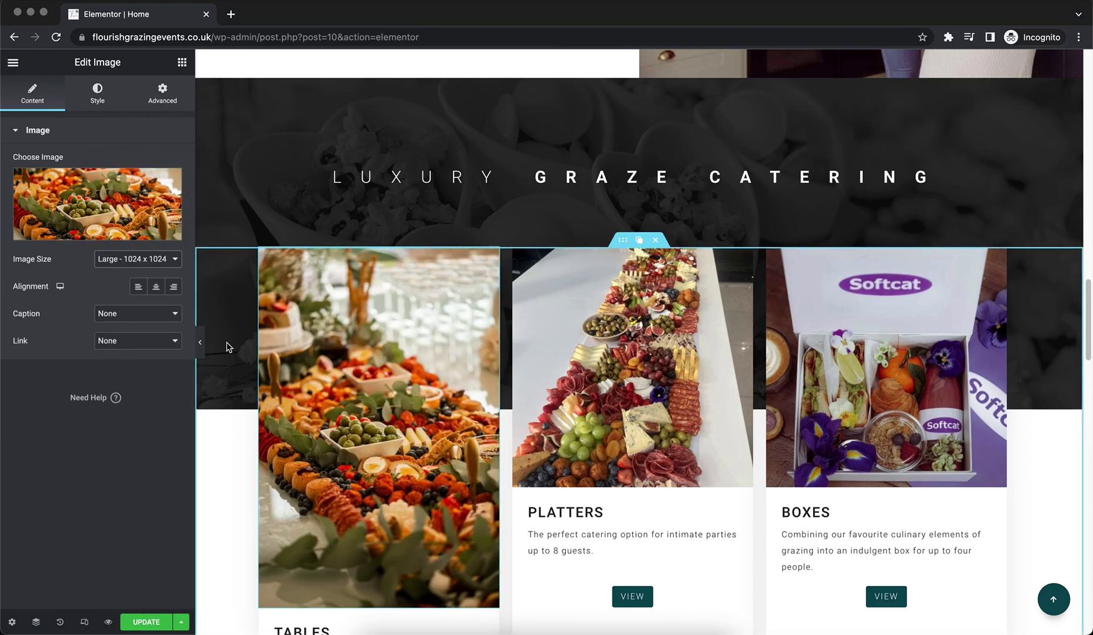
pyautogui.scroll(-2, 226, 347)
pyautogui.scroll(-2, 226, 347)
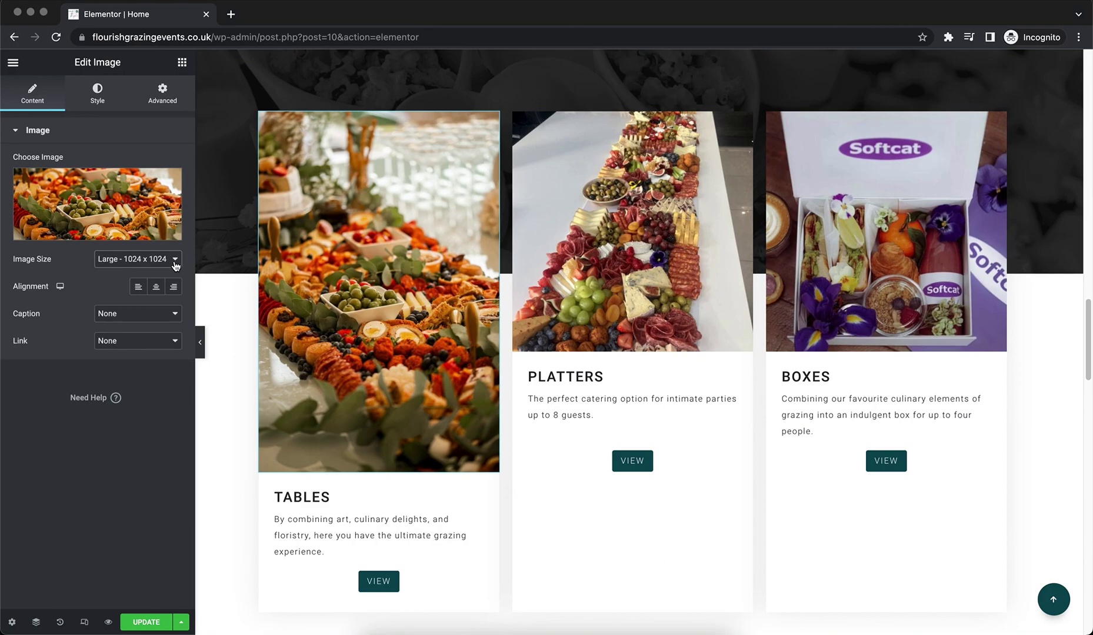
pyautogui.click(174, 264)
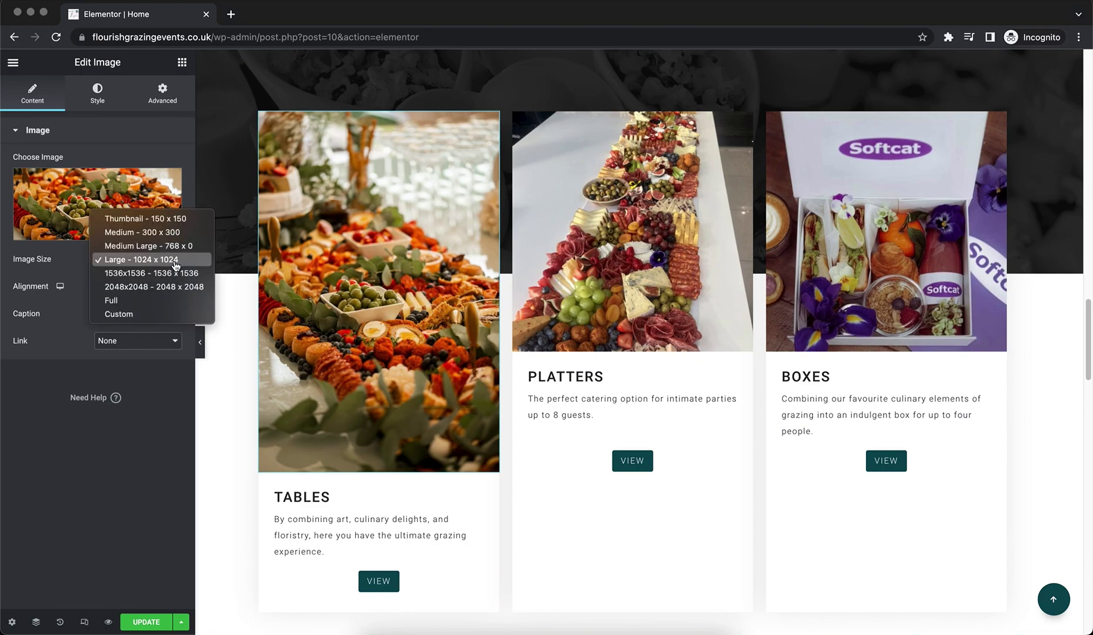
pyautogui.click(162, 314)
pyautogui.moveTo(33, 325)
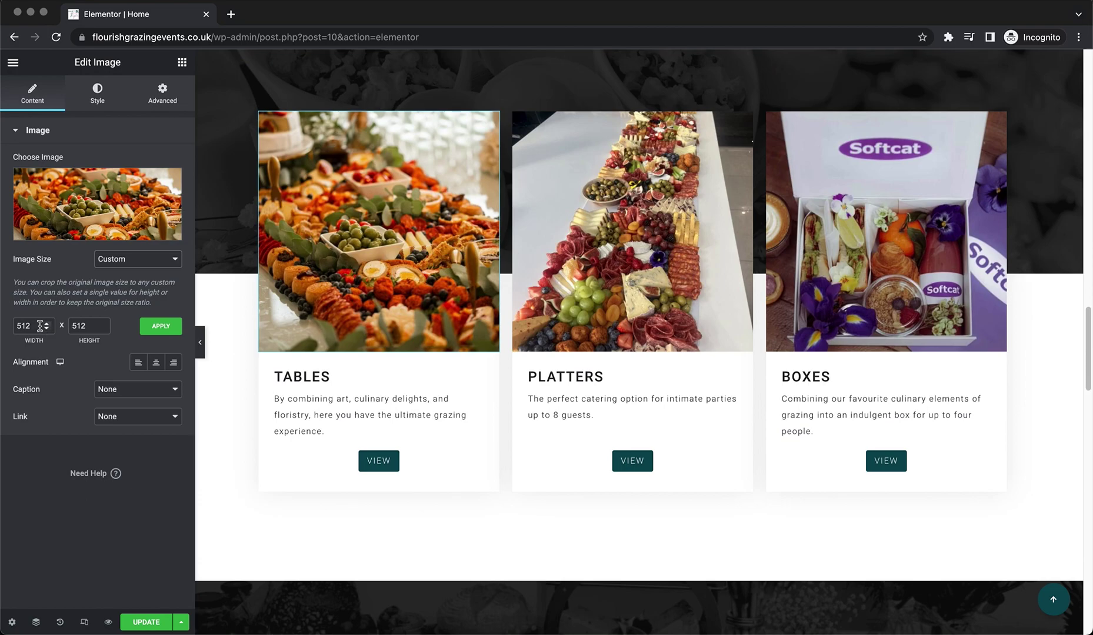
pyautogui.click(154, 329)
pyautogui.moveTo(642, 257)
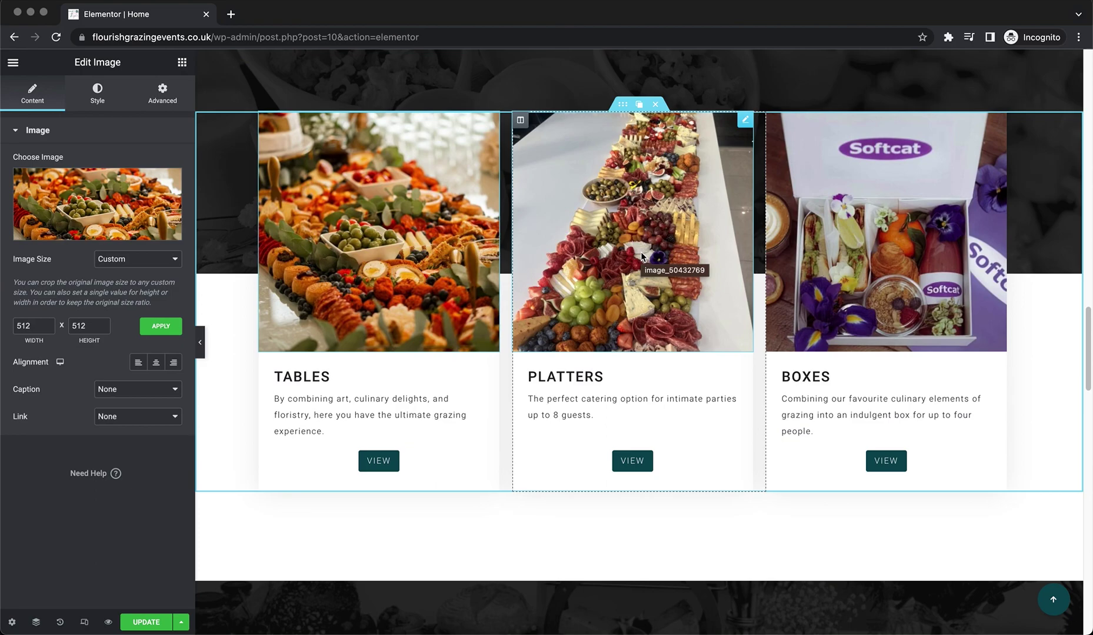
pyautogui.scroll(-1, 642, 256)
pyautogui.scroll(-2, 642, 256)
pyautogui.scroll(-2, 642, 255)
pyautogui.scroll(-1, 641, 255)
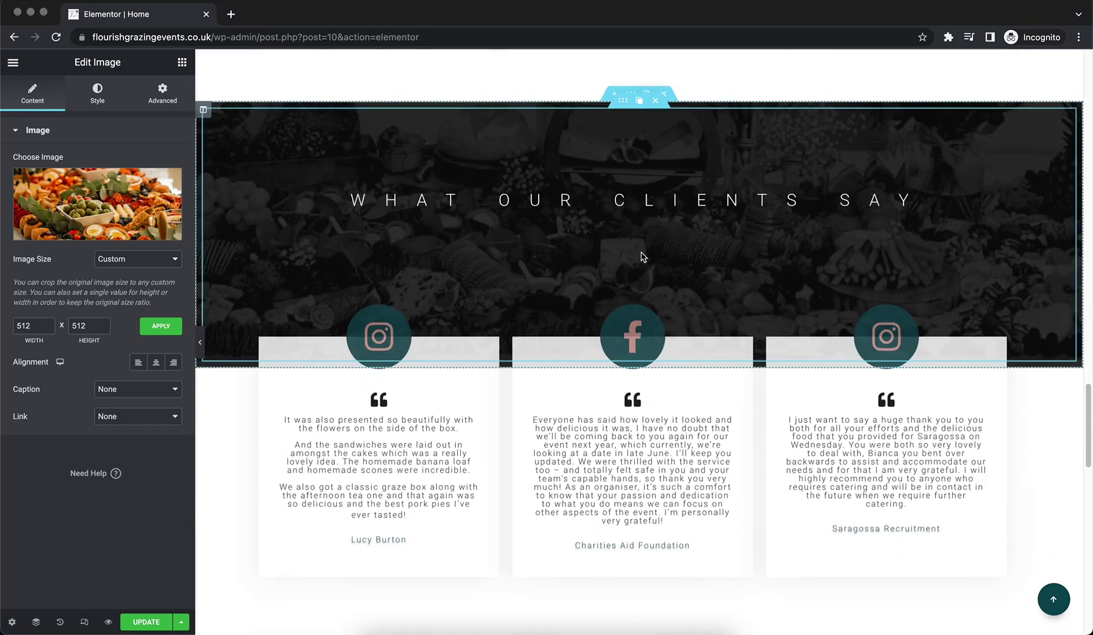
pyautogui.scroll(-2, 642, 257)
pyautogui.scroll(-1, 642, 256)
pyautogui.scroll(-2, 643, 256)
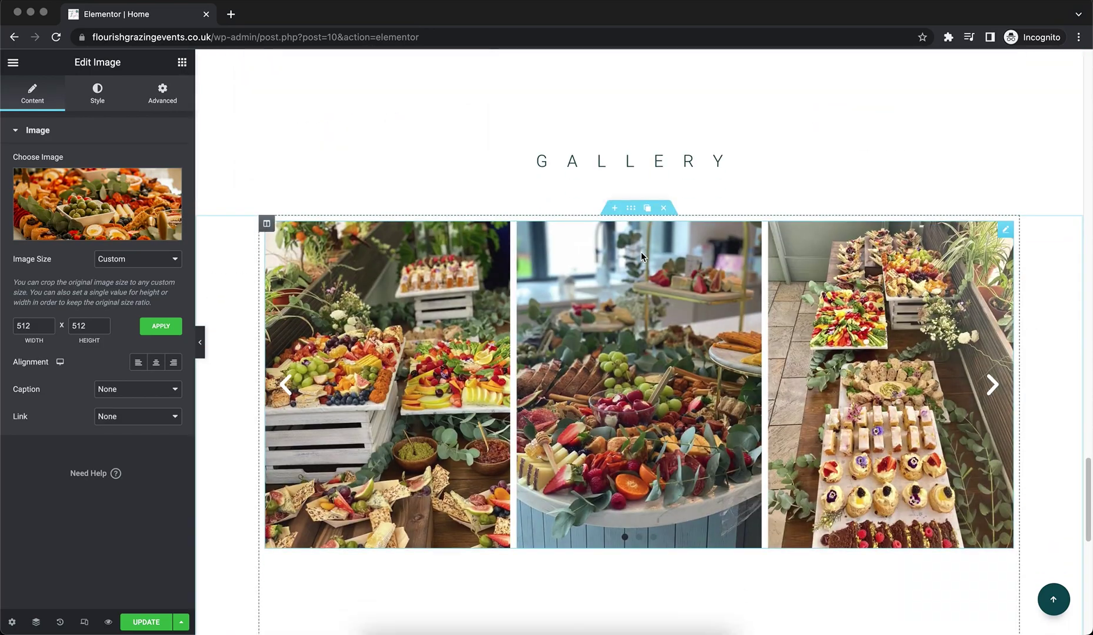
pyautogui.scroll(1, 642, 254)
pyautogui.scroll(2, 642, 255)
pyautogui.scroll(2, 642, 254)
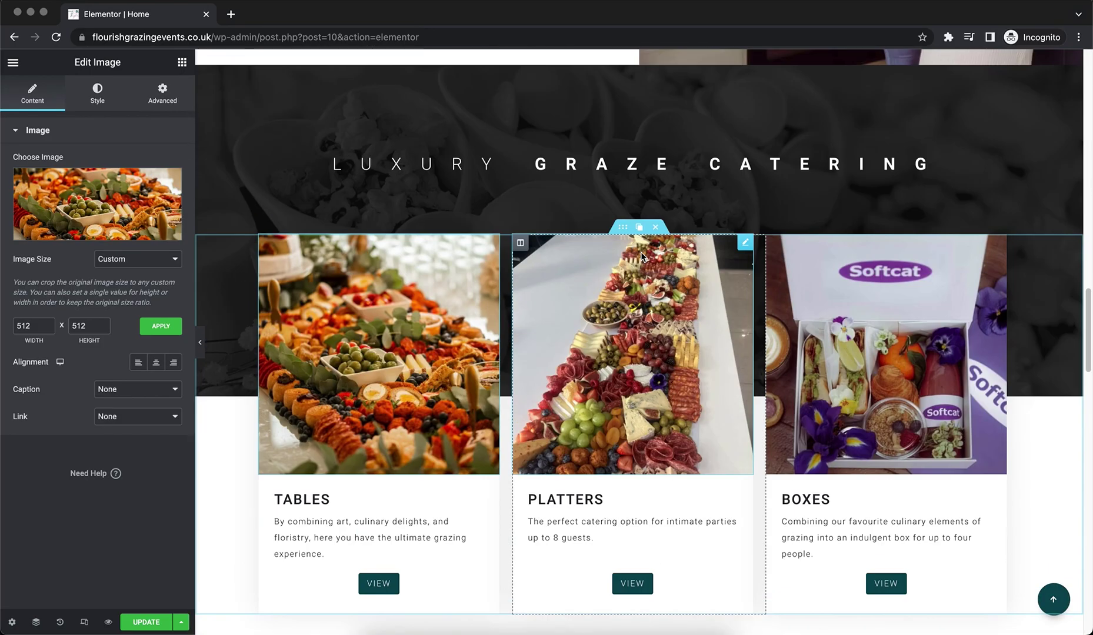
pyautogui.scroll(2, 643, 255)
pyautogui.scroll(3, 642, 256)
pyautogui.scroll(1, 642, 255)
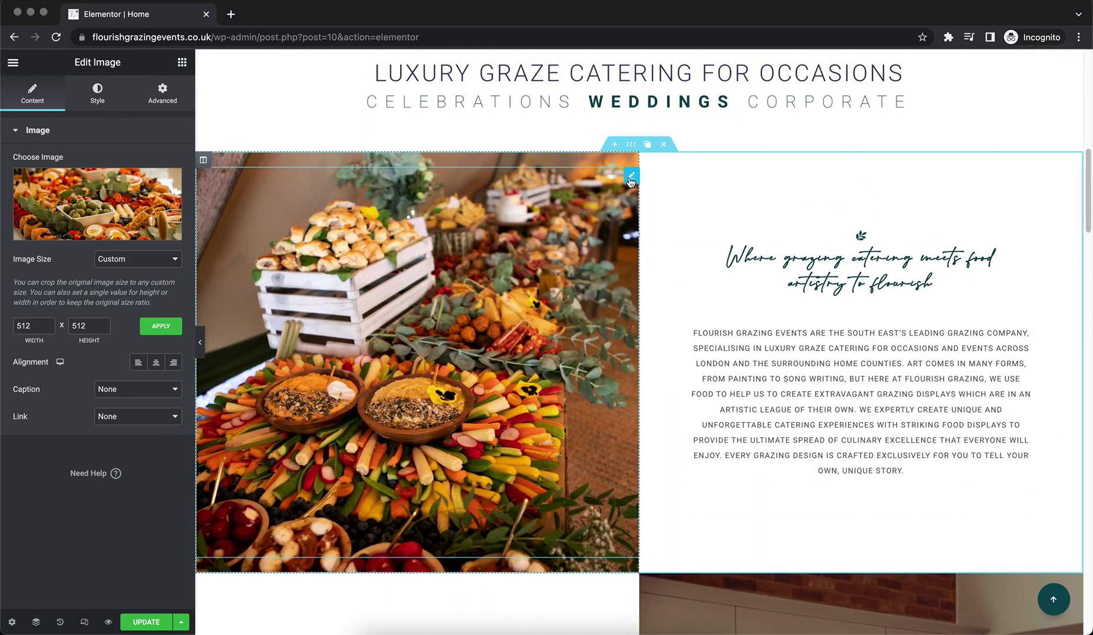
# Review the hero section's Advanced settings, then bring up options for the intro photo's column
pyautogui.click(632, 176)
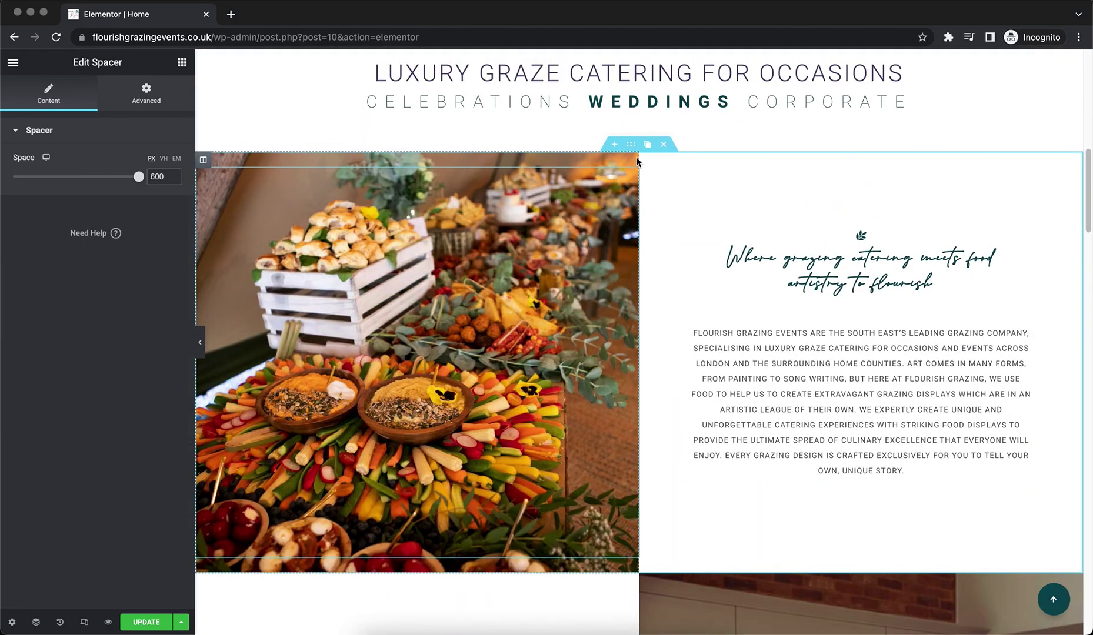
pyautogui.scroll(1, 617, 178)
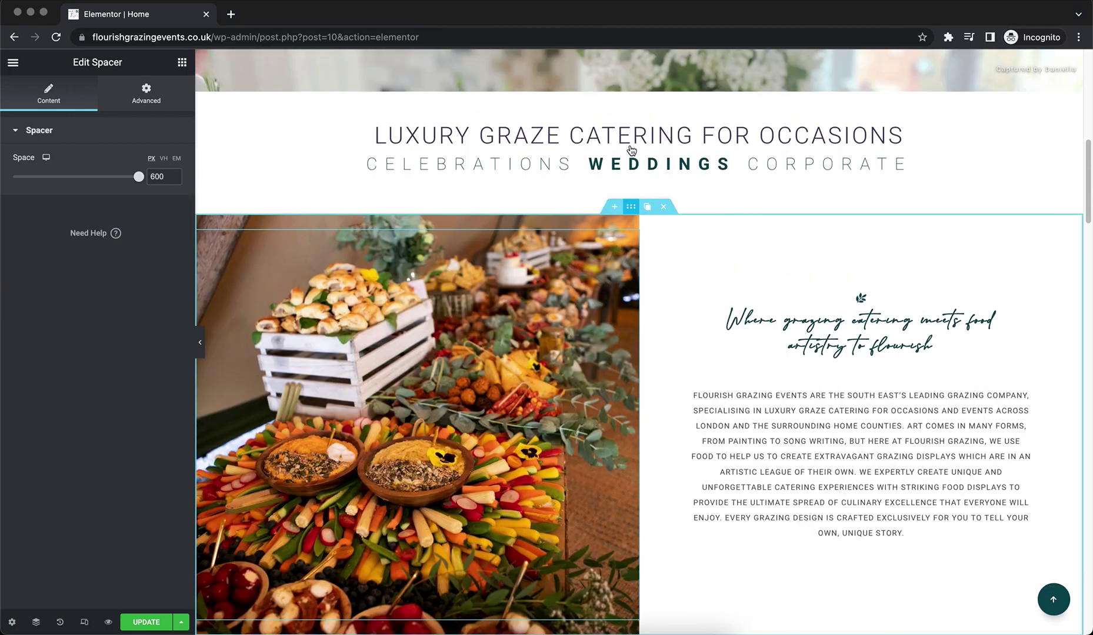
pyautogui.scroll(4, 956, 154)
pyautogui.scroll(5, 956, 154)
pyautogui.moveTo(722, 160)
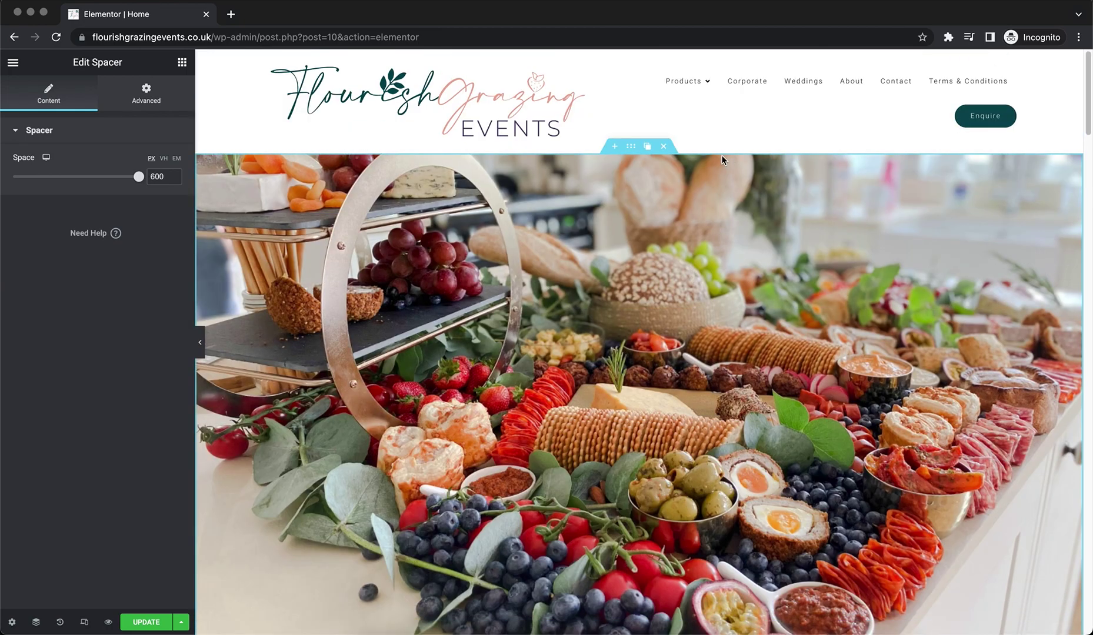
pyautogui.rightClick(641, 190)
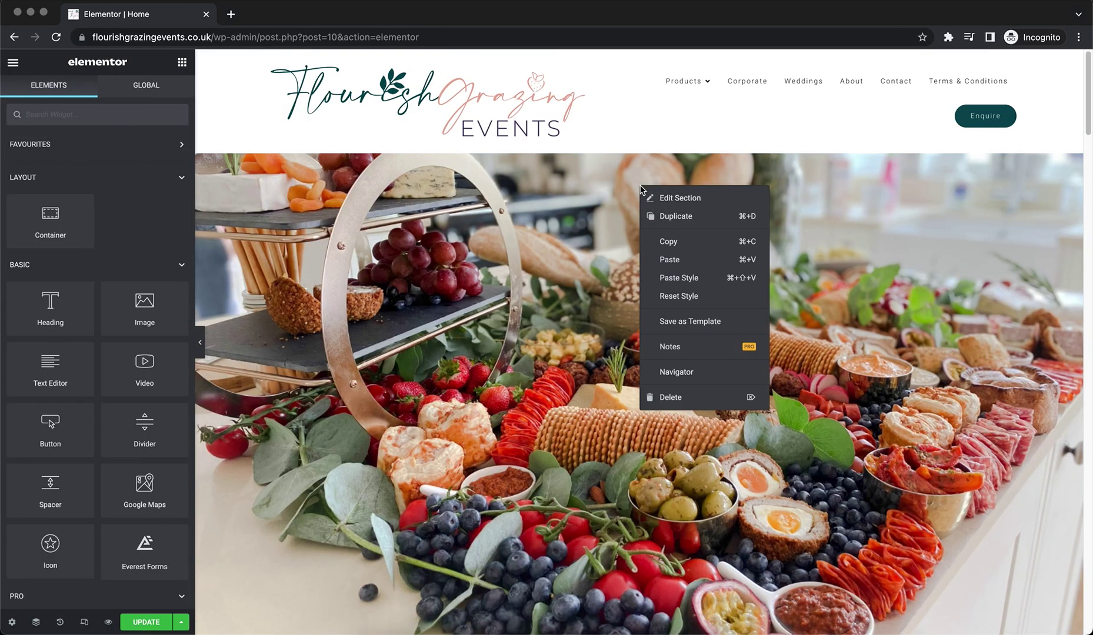
pyautogui.click(675, 198)
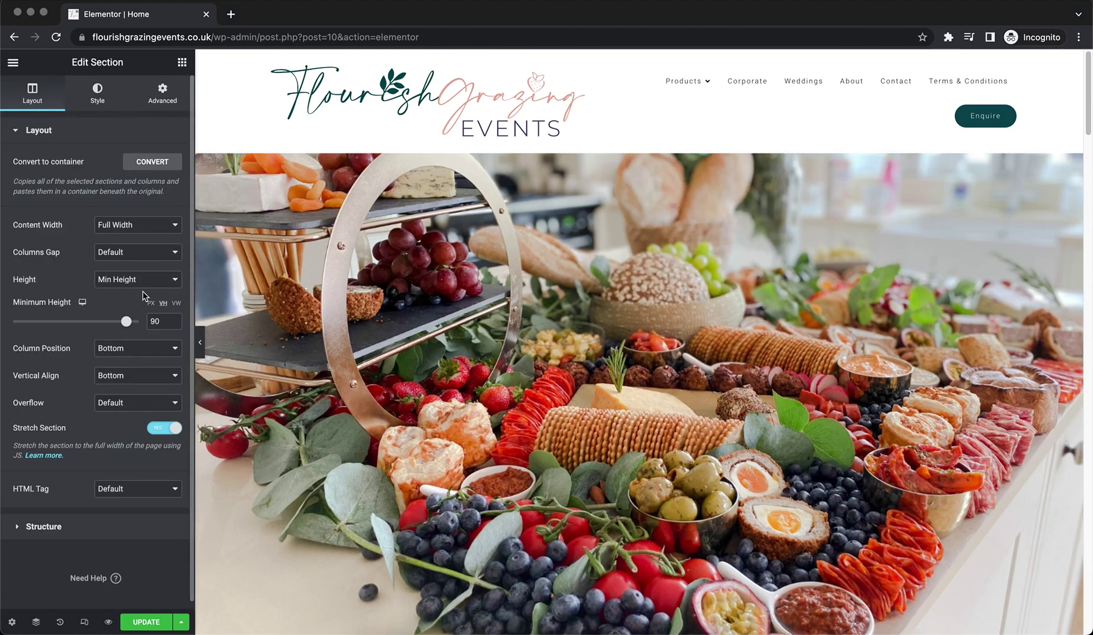
pyautogui.click(159, 107)
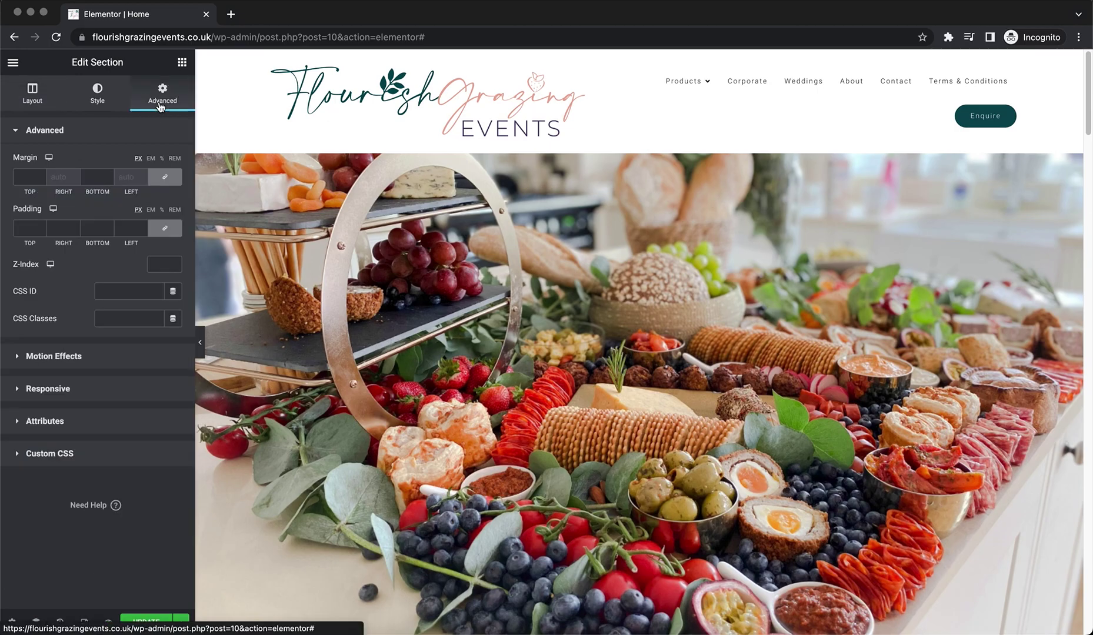
pyautogui.scroll(-5, 545, 315)
pyautogui.scroll(-3, 545, 315)
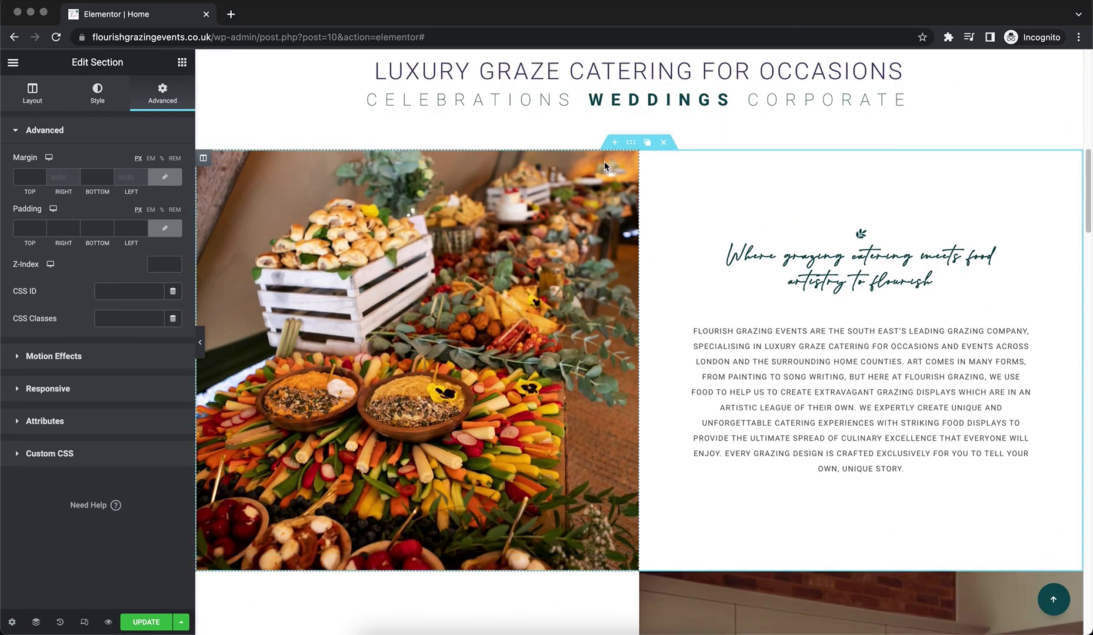
pyautogui.rightClick(605, 161)
# Open the intro photo column's settings, then the Platters card image's settings showing 512×512
pyautogui.click(636, 174)
pyautogui.moveTo(647, 159)
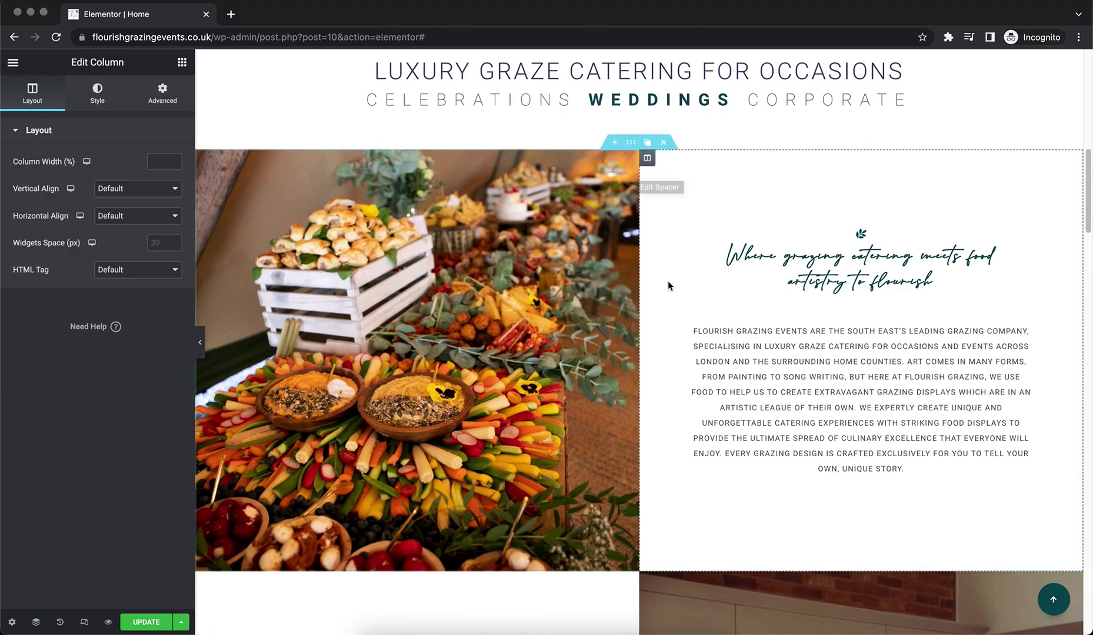
pyautogui.scroll(-5, 669, 284)
pyautogui.scroll(-4, 668, 286)
pyautogui.scroll(-5, 668, 285)
pyautogui.scroll(-1, 674, 299)
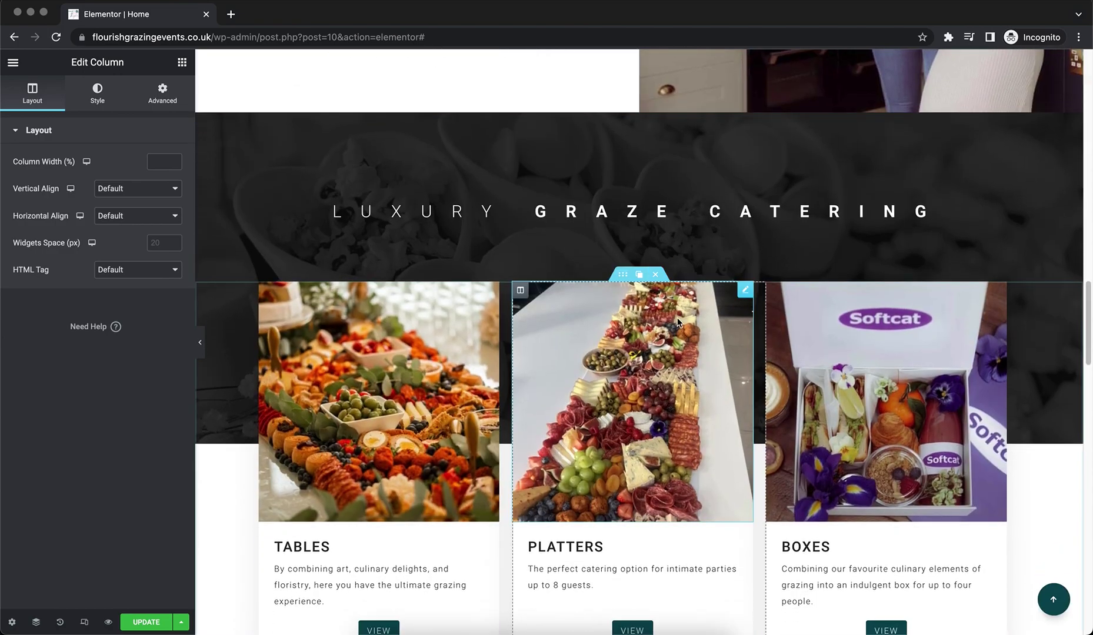
pyautogui.click(746, 291)
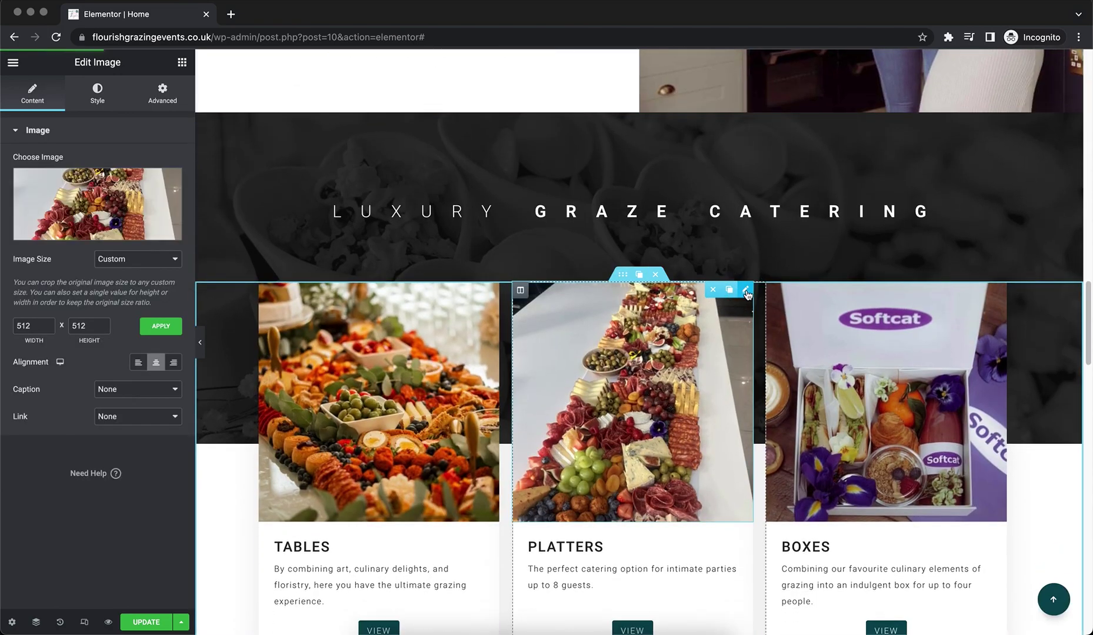